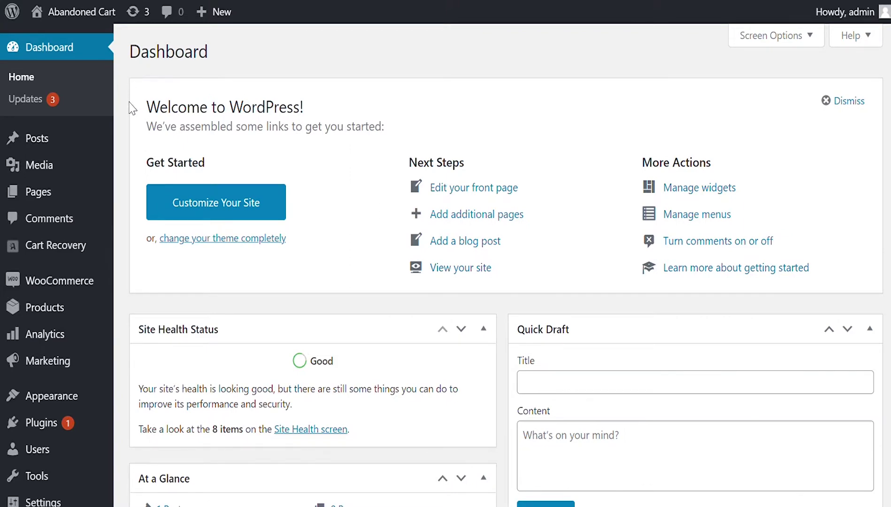
Step: Open the Cart Recovery statistics dashboard from the admin sidebar
mouse_move(79, 254)
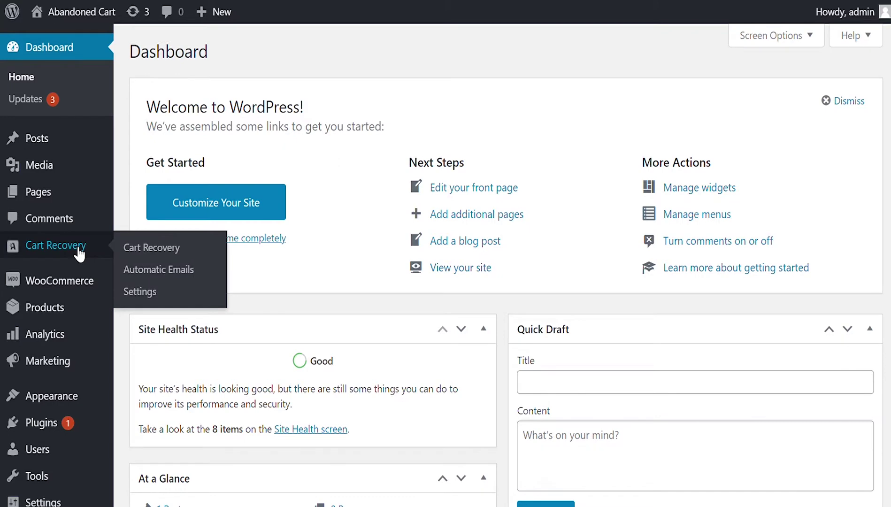
left_click(78, 249)
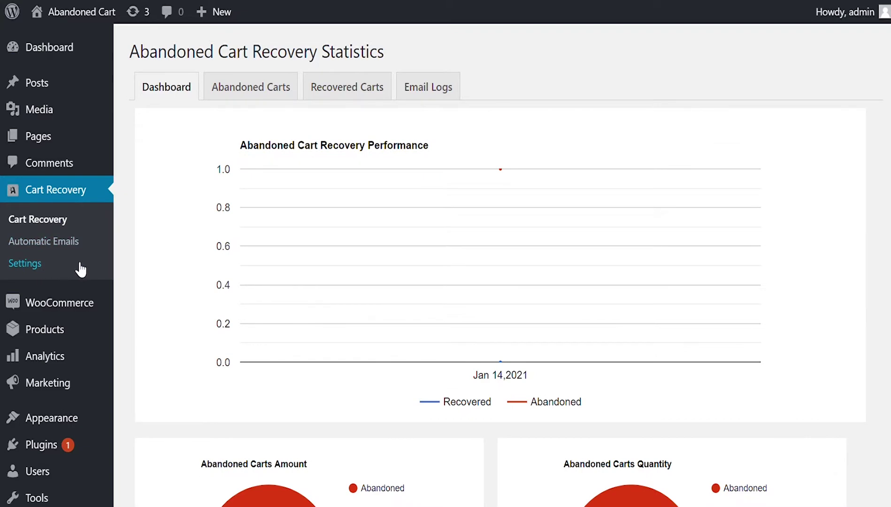
Step: Enable abandoned cart recovery, keeping abandonment at 1 minute and deletion at 0 days, then save
left_click(41, 268)
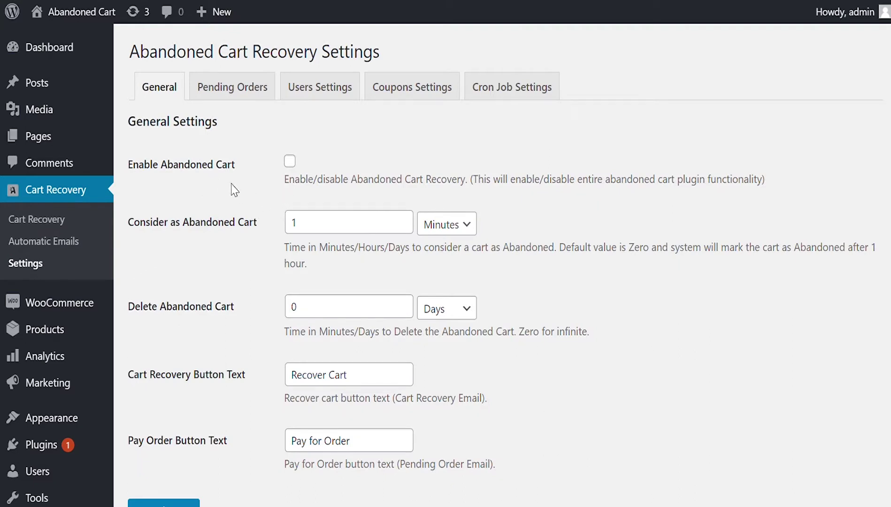
left_click(291, 162)
left_click(469, 234)
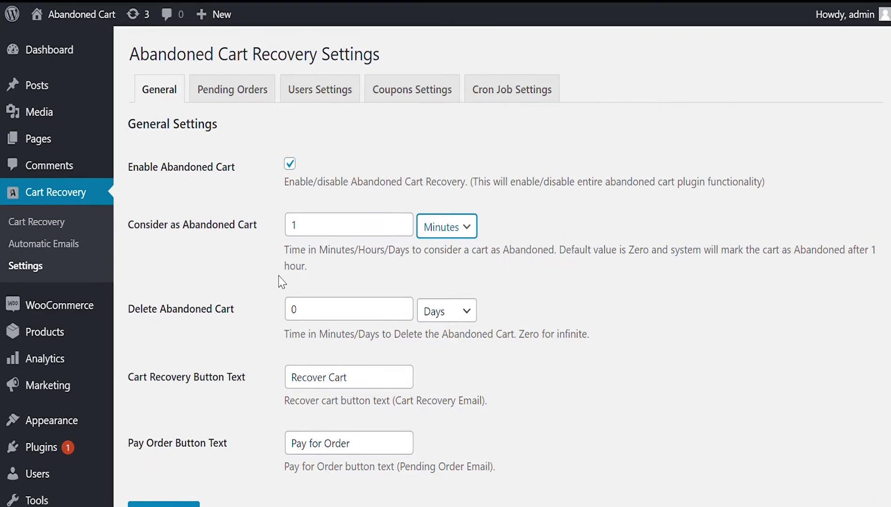
scroll(281, 285, "down", 2)
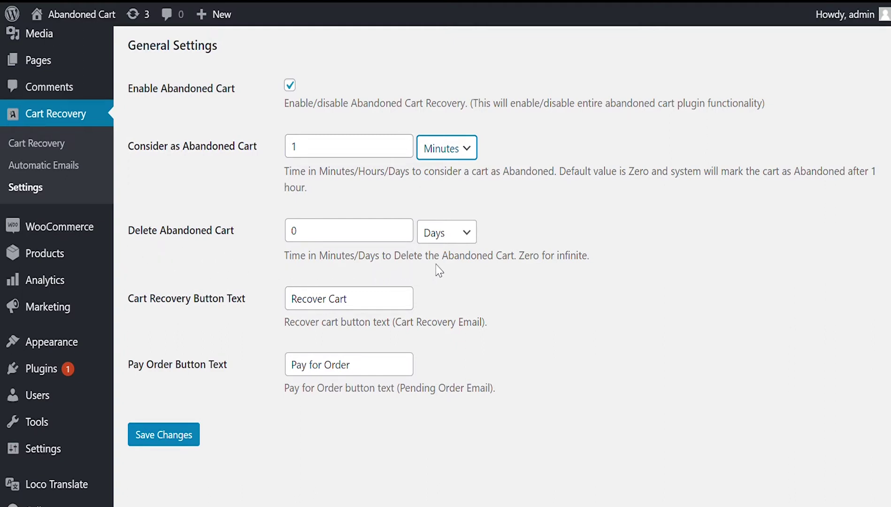
left_click(476, 239)
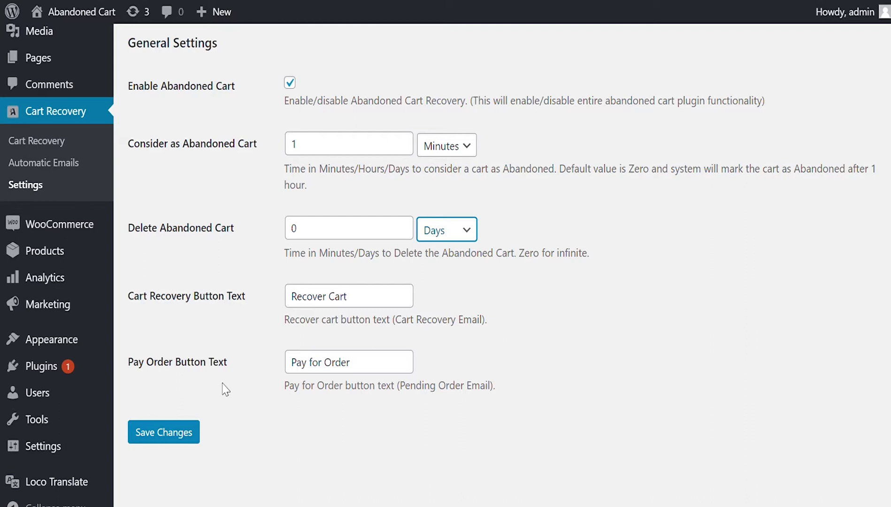
left_click(189, 437)
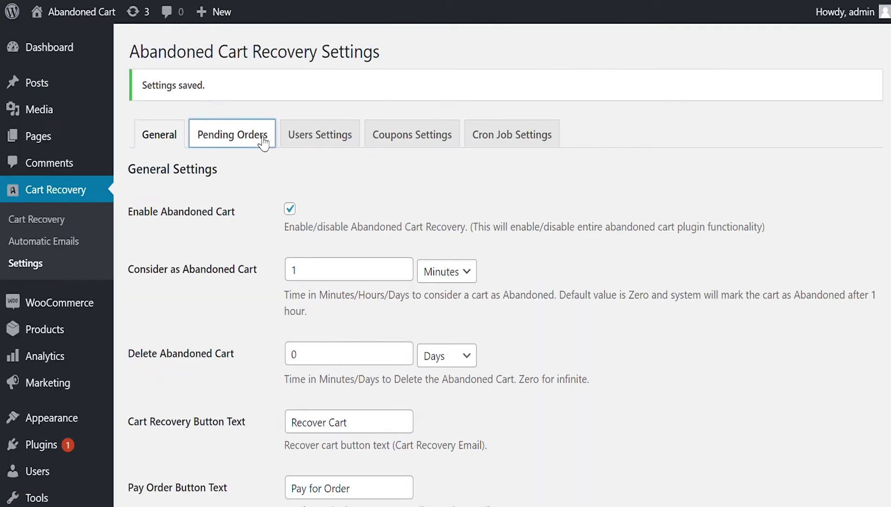
Step: Enable pending-order recovery for Pending payment and On hold statuses and save
left_click(263, 141)
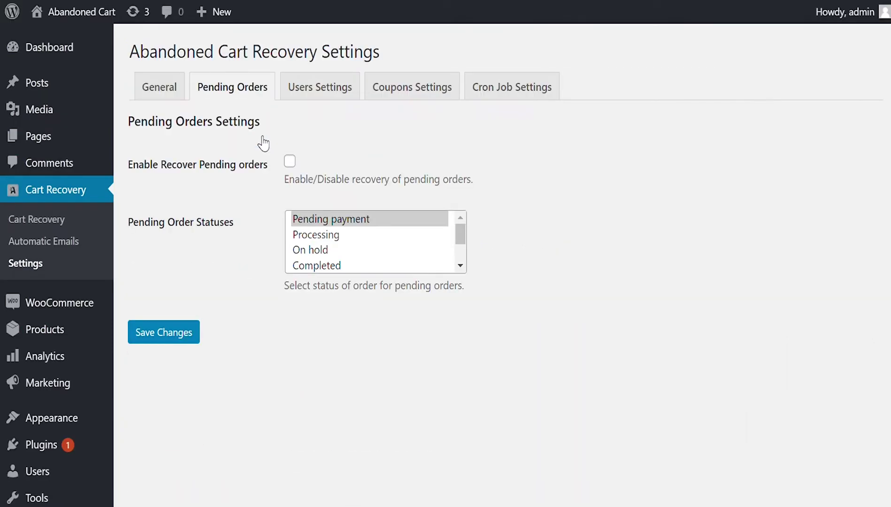
left_click(290, 162)
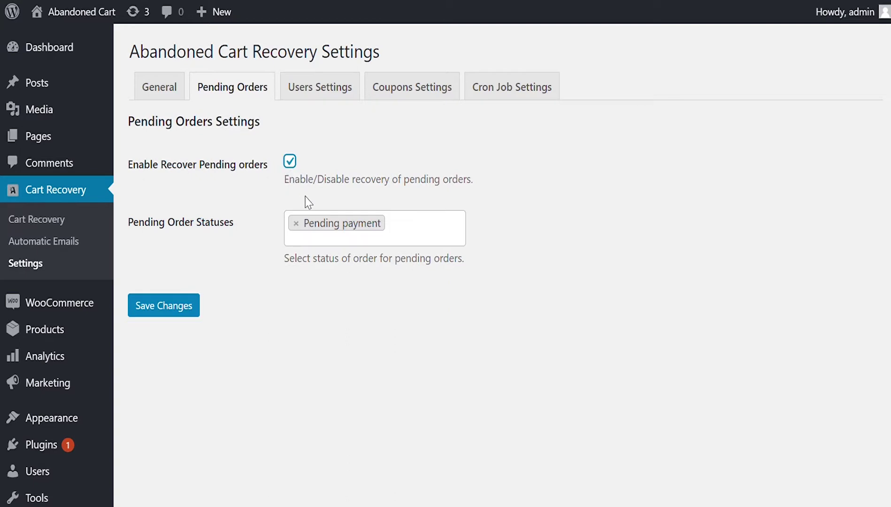
left_click(409, 227)
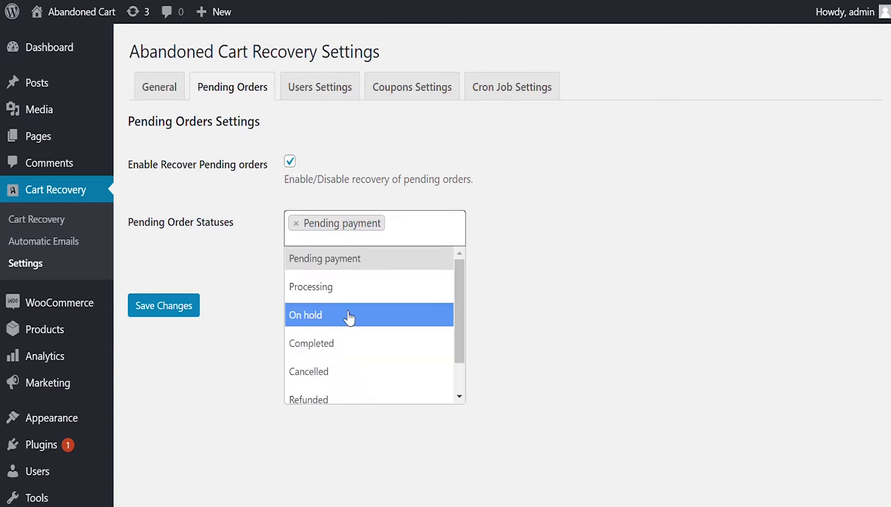
left_click(345, 315)
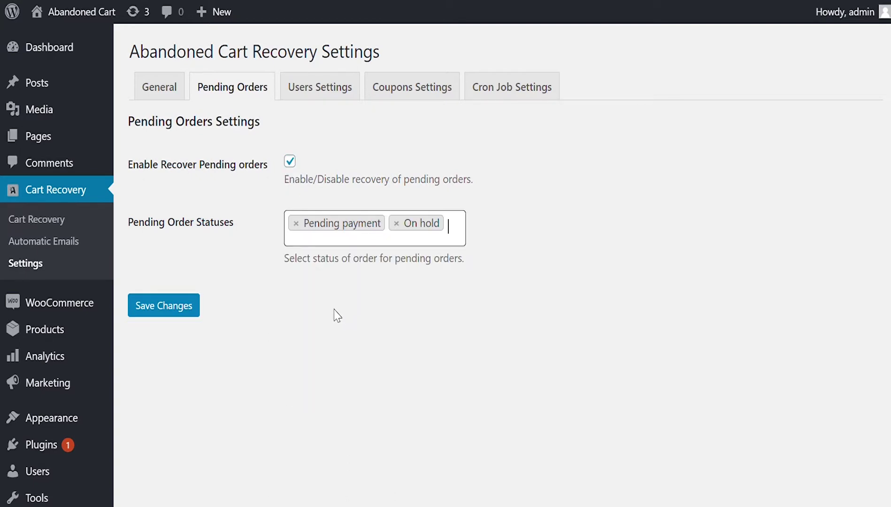
left_click(192, 308)
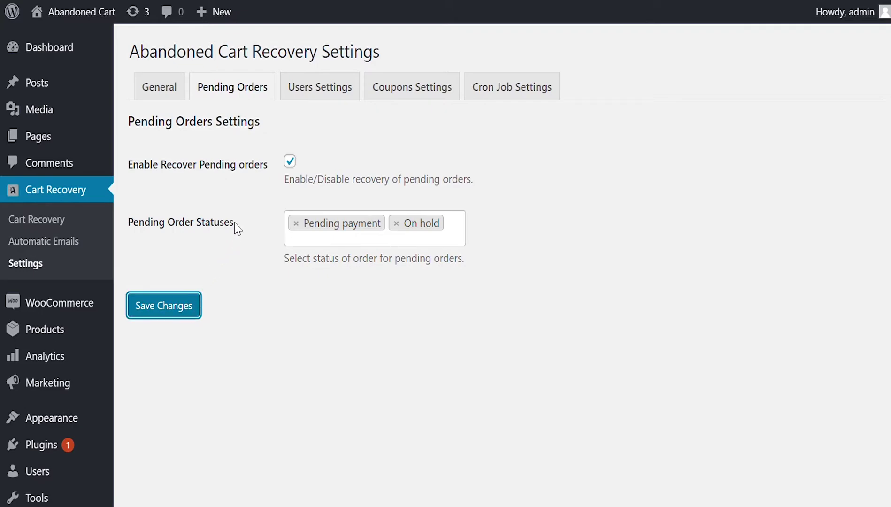
Step: Enable recovery for Administrator, Editor, Author and Contributor, with guest pre-capture plus privacy text, and save
left_click(316, 145)
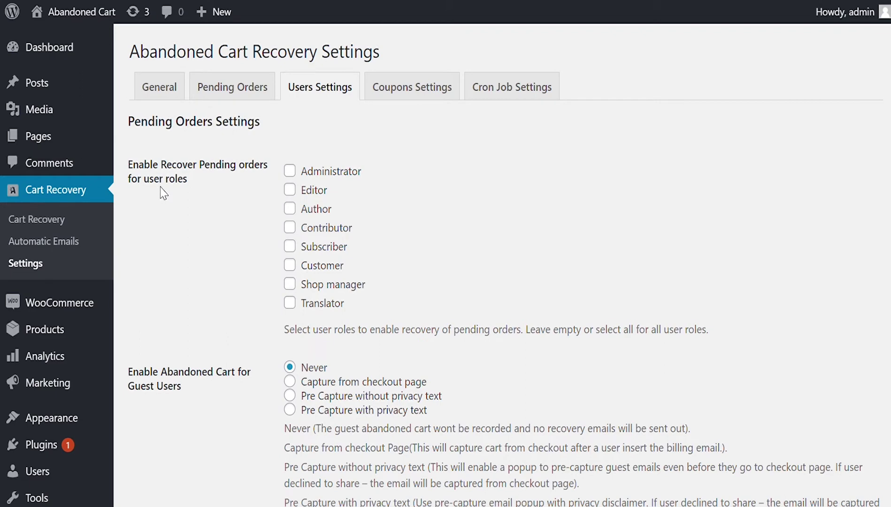
left_click(290, 171)
left_click(289, 190)
left_click(289, 209)
left_click(290, 228)
scroll(274, 267, "down", 2)
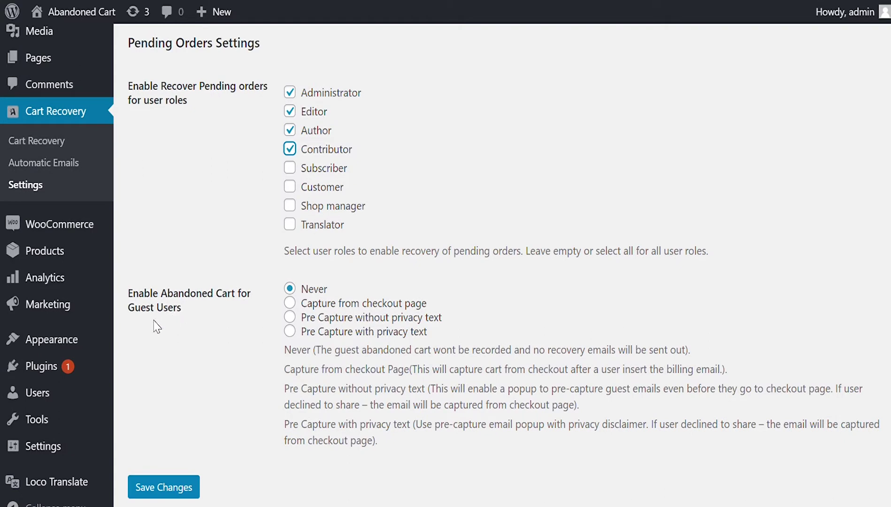
left_click(294, 332)
scroll(319, 357, "down", 4)
scroll(327, 358, "down", 2)
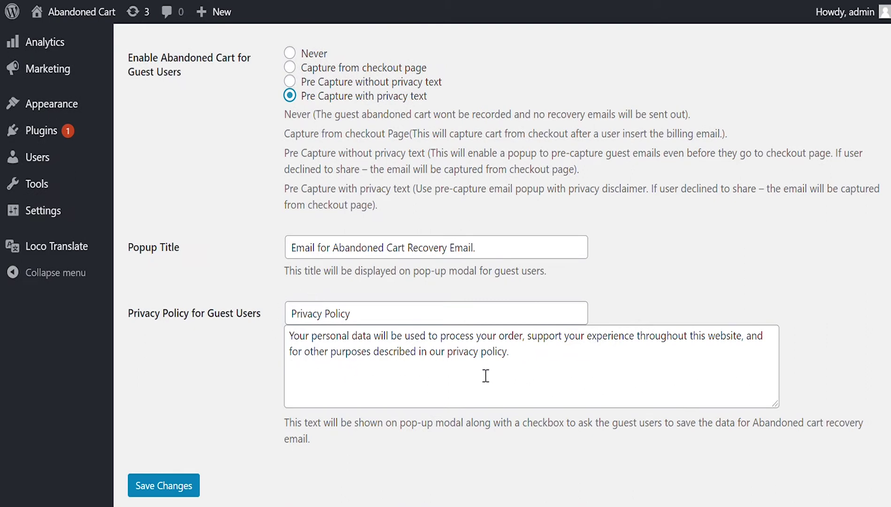
scroll(450, 372, "down", 2)
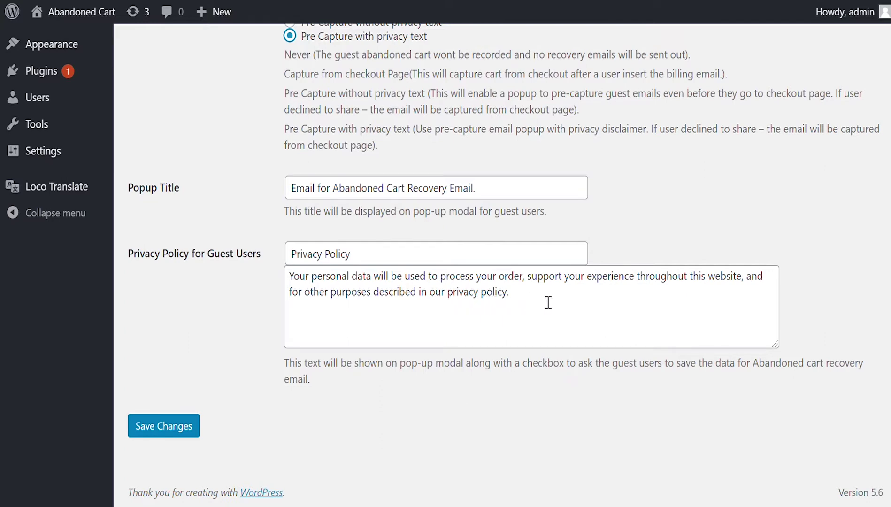
left_click(163, 425)
Step: Set recovery coupons to be deleted once used and when expired, and save
left_click(441, 140)
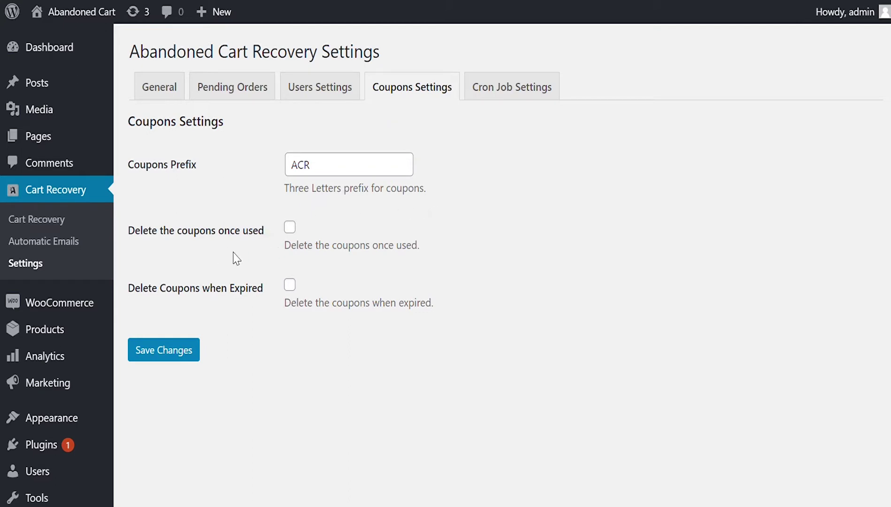
left_click(290, 228)
left_click(291, 285)
left_click(186, 357)
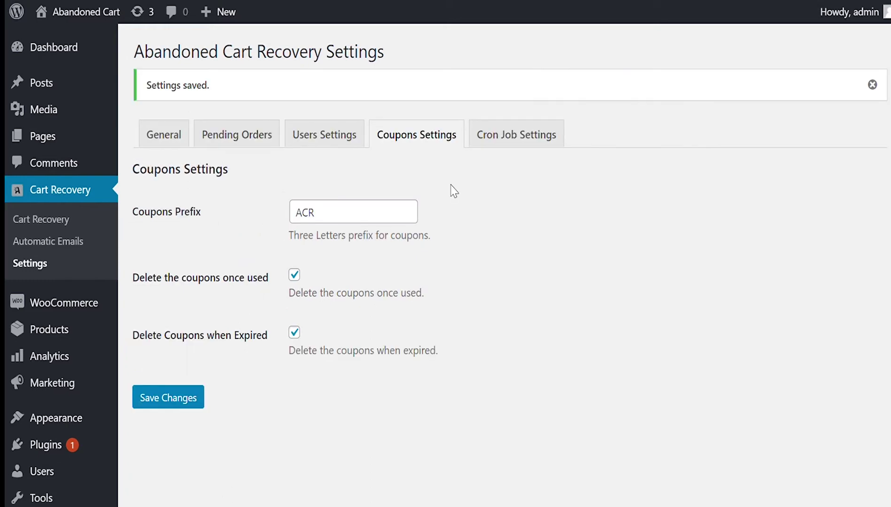
Step: Save the cron job settings to run every 5 seconds
left_click(507, 144)
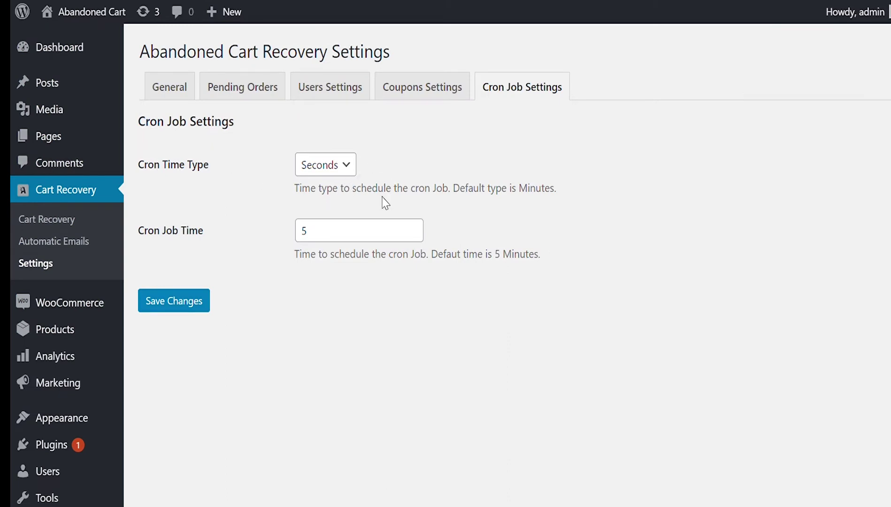
left_click(340, 172)
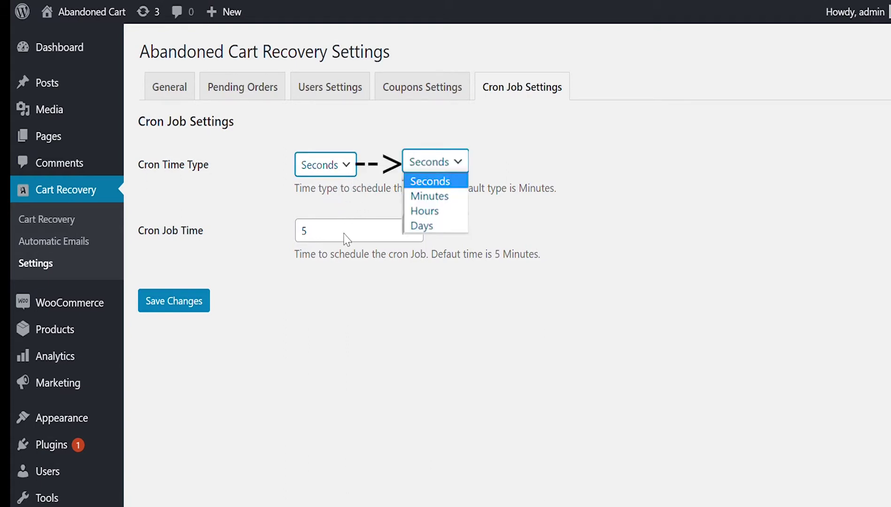
left_click(171, 305)
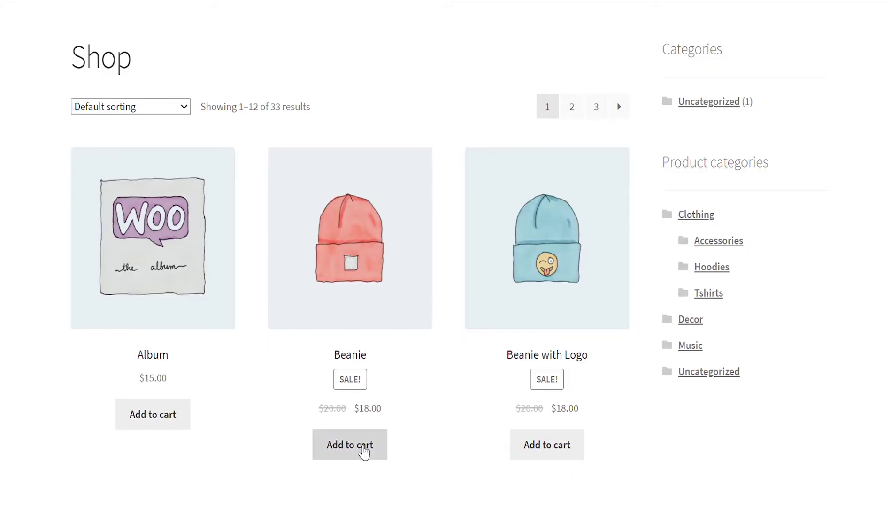
Step: Add Beanie and Beanie with Logo to the cart and view the cart
scroll(359, 441, "down", 2)
left_click(356, 378)
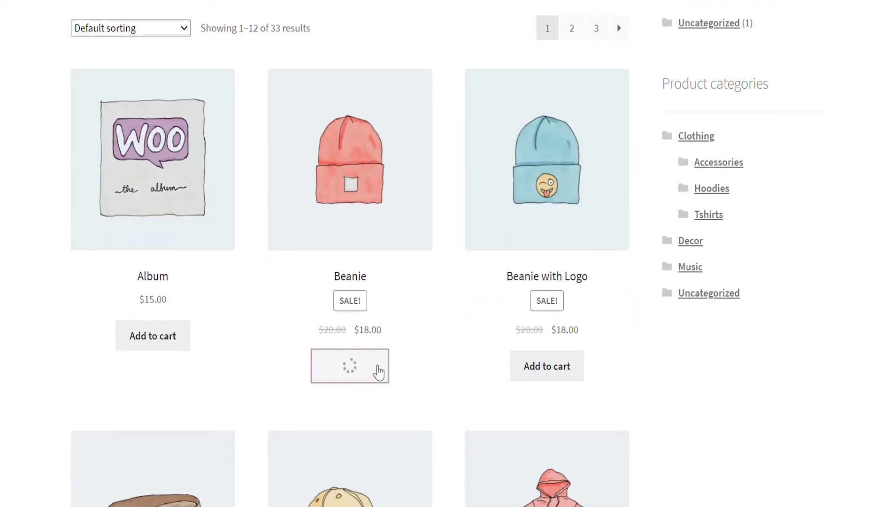
left_click(546, 369)
left_click(409, 366)
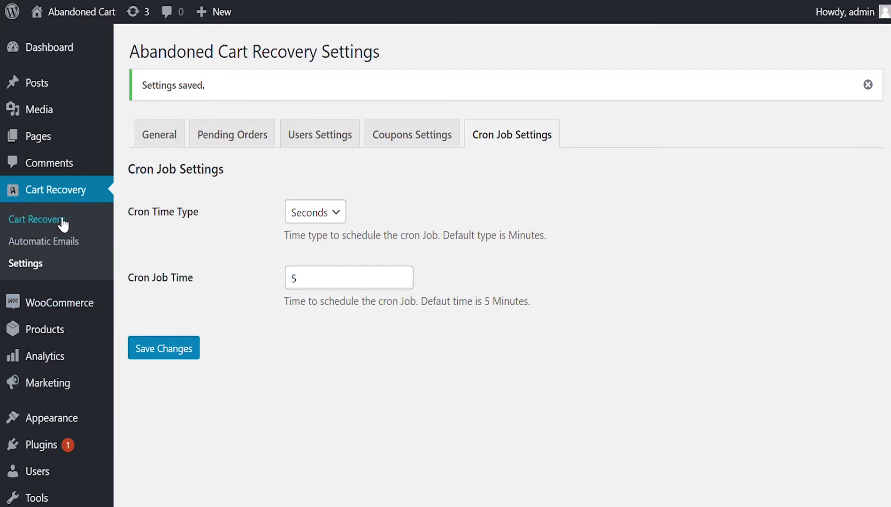
left_click(60, 221)
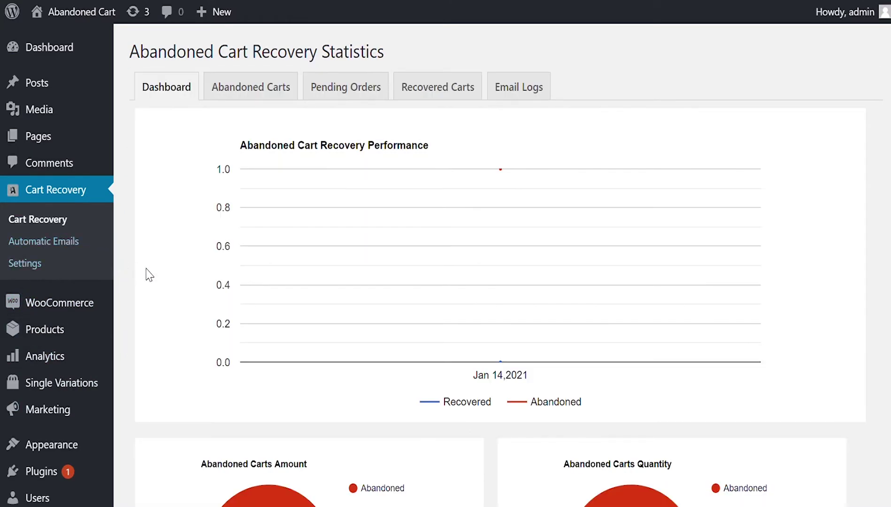
scroll(212, 303, "down", 3)
scroll(213, 300, "down", 6)
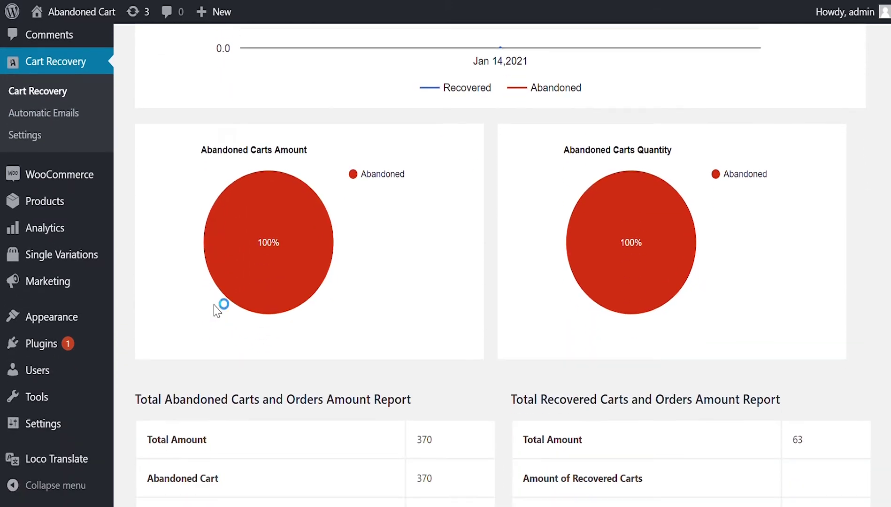
scroll(216, 307, "down", 5)
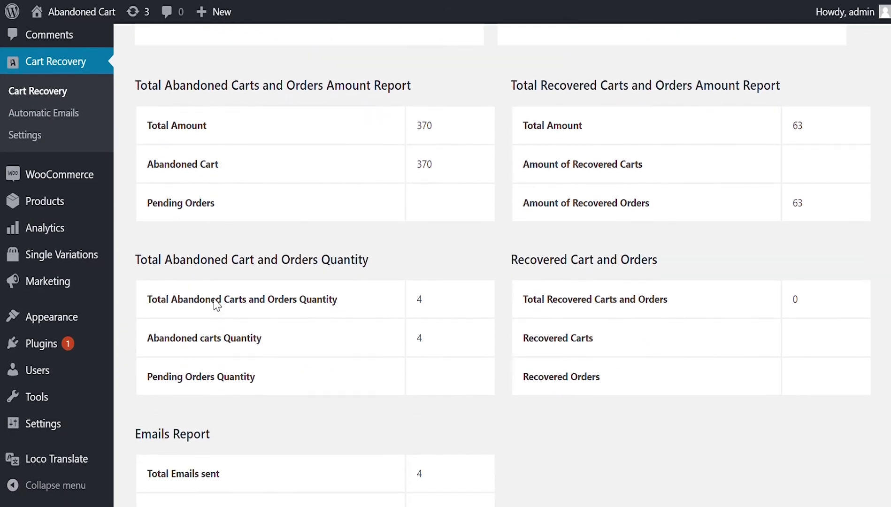
scroll(221, 306, "up", 8)
scroll(222, 306, "up", 7)
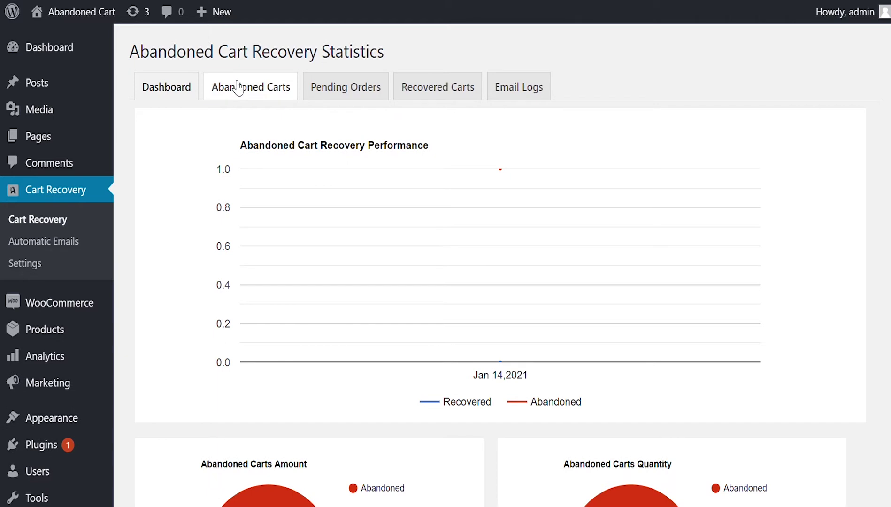
Step: View the abandoned cart's details: Beanie, Beanie with Logo and Belt totalling $91.00
left_click(238, 87)
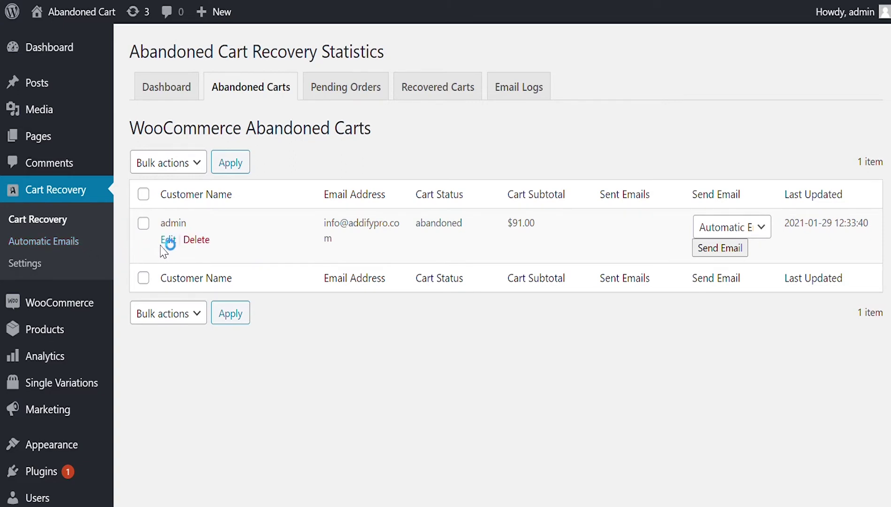
left_click(171, 240)
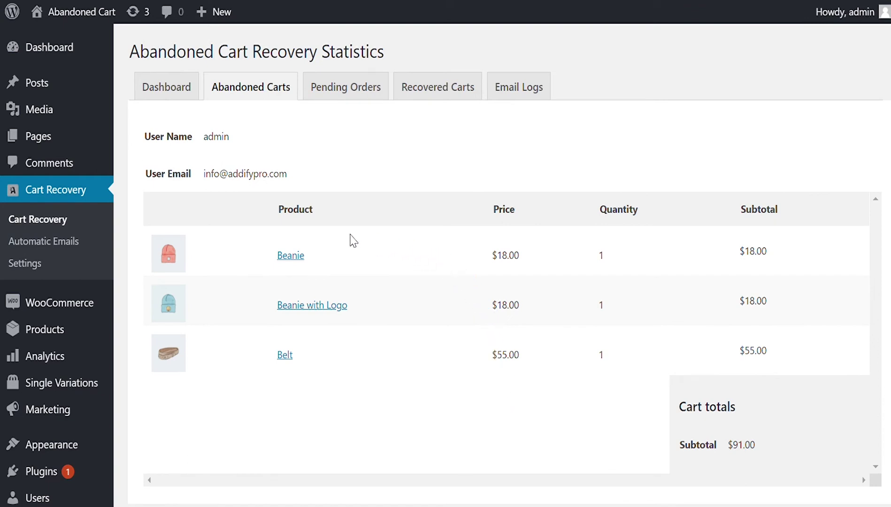
left_click(348, 89)
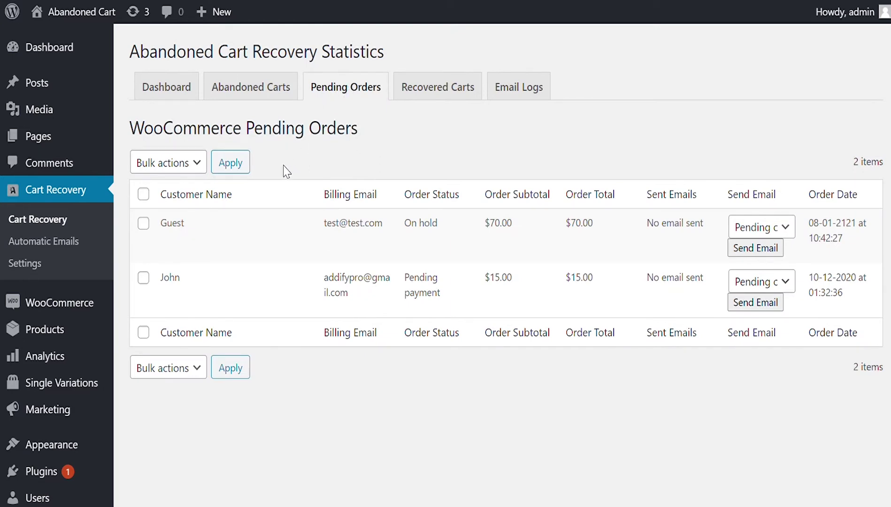
Step: Review pending orders, recovered carts, and the email log of two abandoned_cart emails
mouse_move(285, 220)
left_click(434, 81)
mouse_move(292, 230)
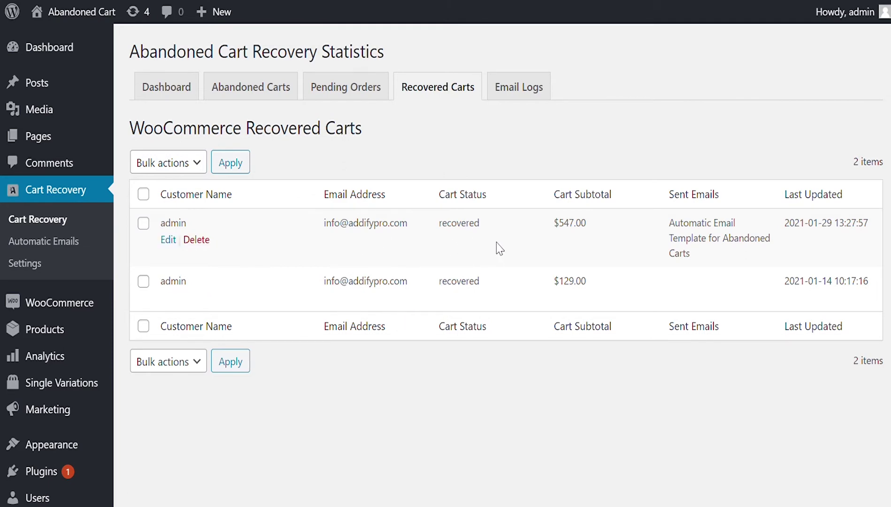
left_click(517, 88)
mouse_move(215, 292)
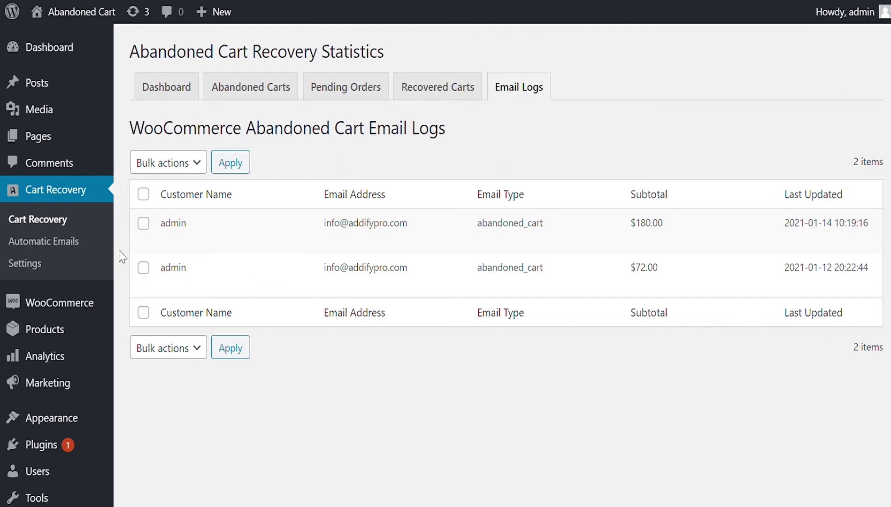
Step: Start a new template from the Cart Recovery Automatic Emails list
left_click(75, 242)
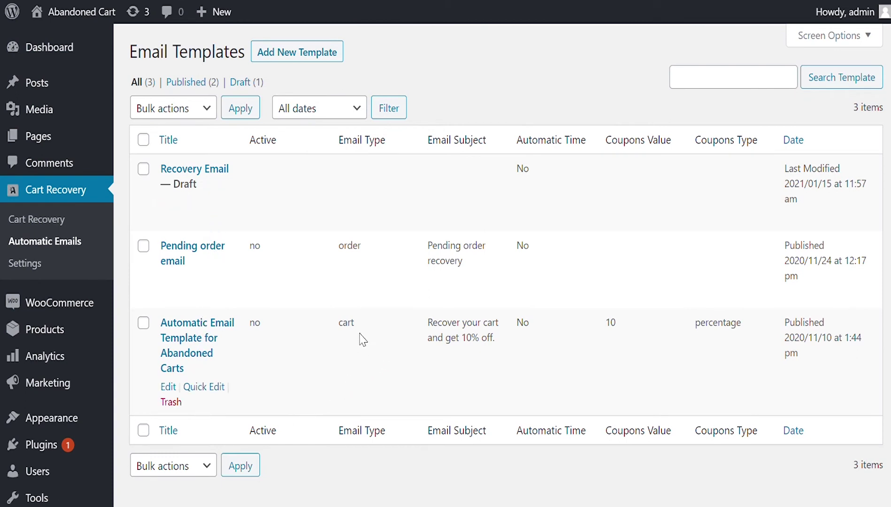
left_click(294, 54)
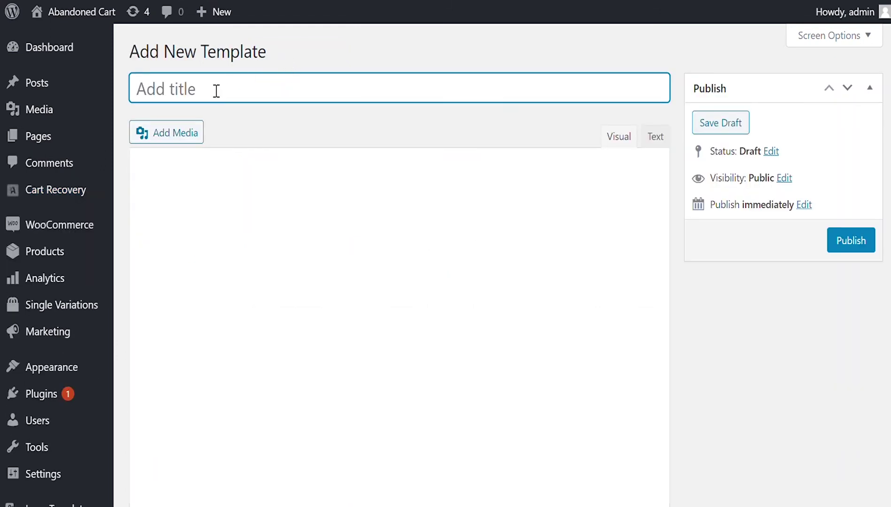
Step: Paste the 42-word recovery message with {full-name}, {coupon}, {cart-table} and {recovery-link} placeholders into the body
scroll(254, 197, "down", 2)
left_click(245, 203)
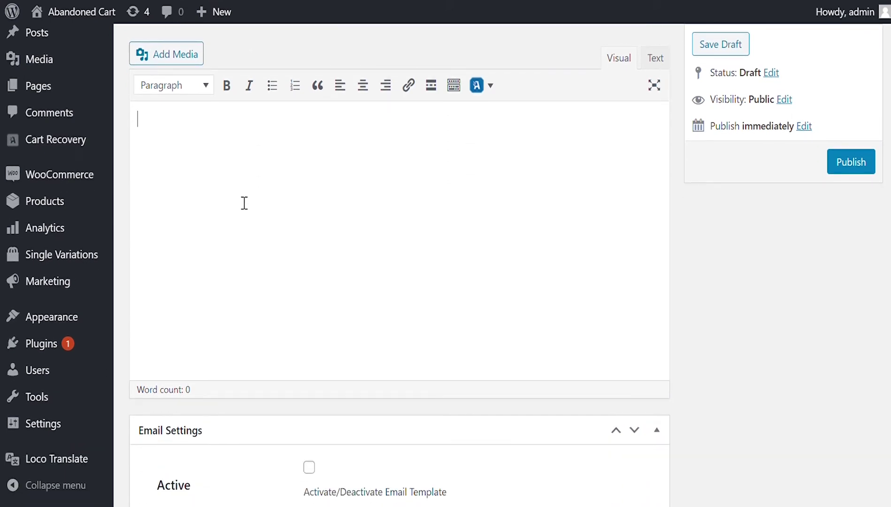
type("Hi {full-name}, Your cart of subtotal amount {cart-subtotal} is abandoned. Your Coupon for 10% discount is {coupon}. It will be expired on {coupon-expiry}. The following items are in your cart. {cart-table}. {recovery-button} You can recover your cart using the following link. {recovery-link} Thanks,")
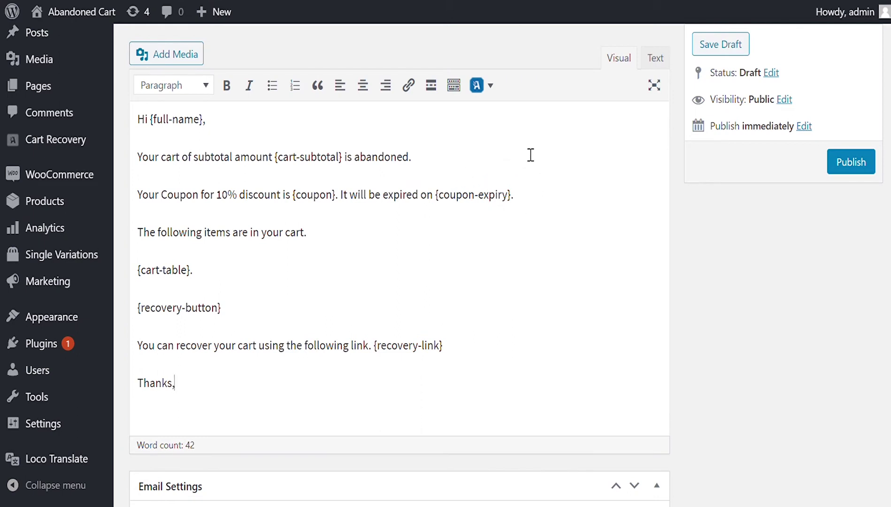
left_click(490, 87)
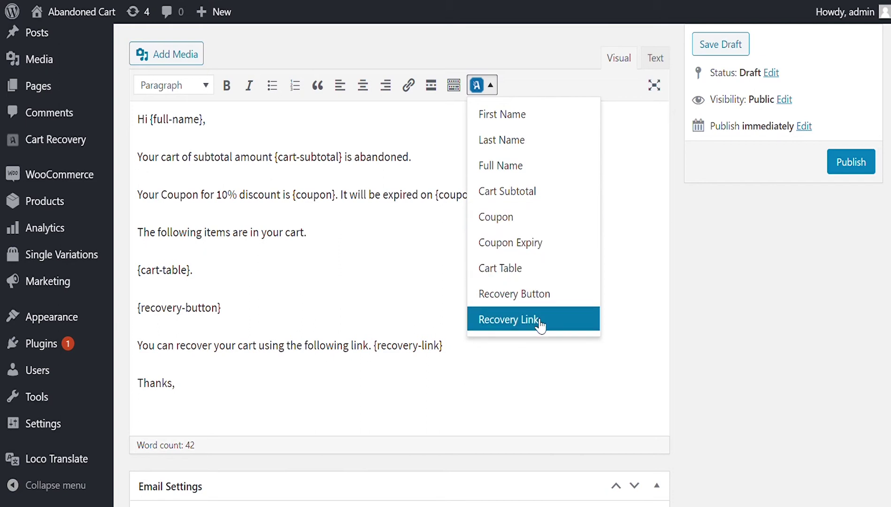
left_click(501, 356)
scroll(500, 355, "down", 6)
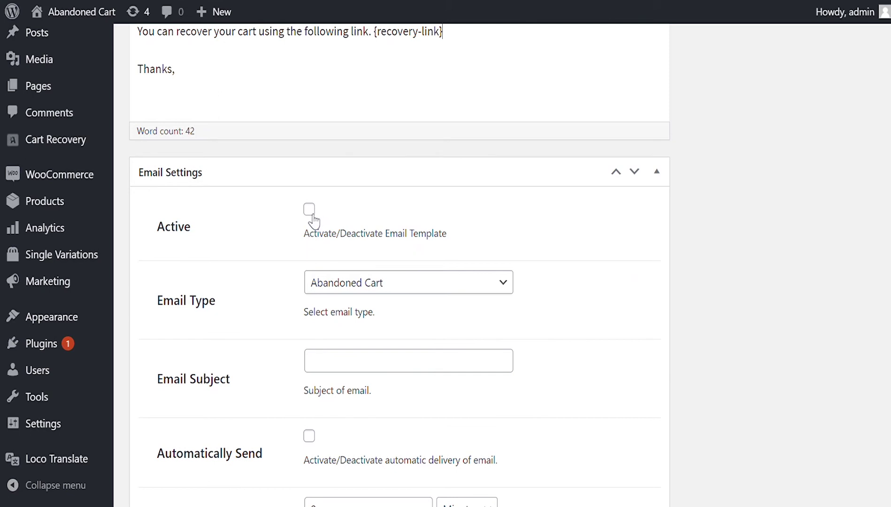
Step: Make the template active and send automatically after 1 hour
left_click(309, 209)
scroll(286, 253, "down", 2)
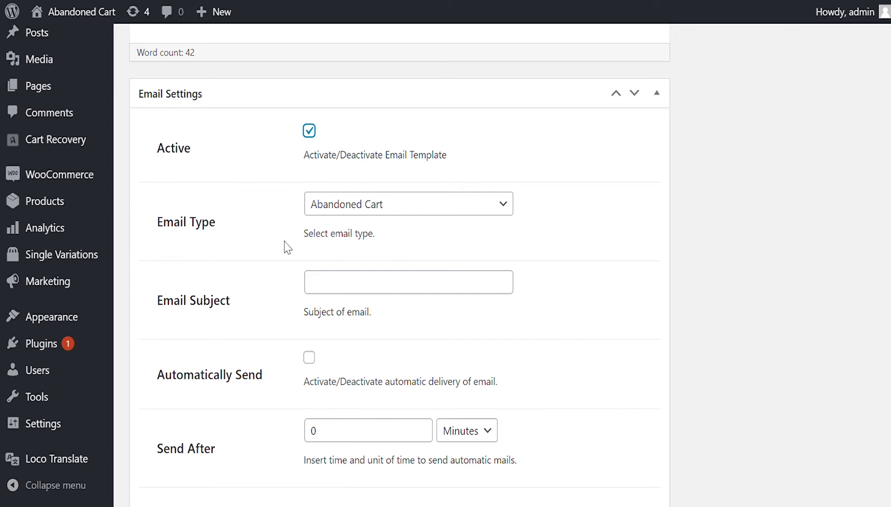
scroll(286, 249, "down", 2)
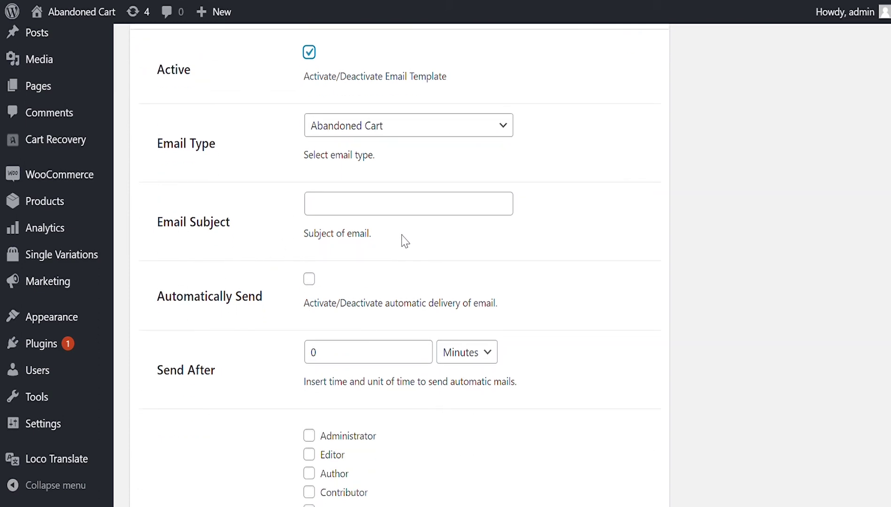
scroll(427, 225, "down", 2)
left_click(310, 200)
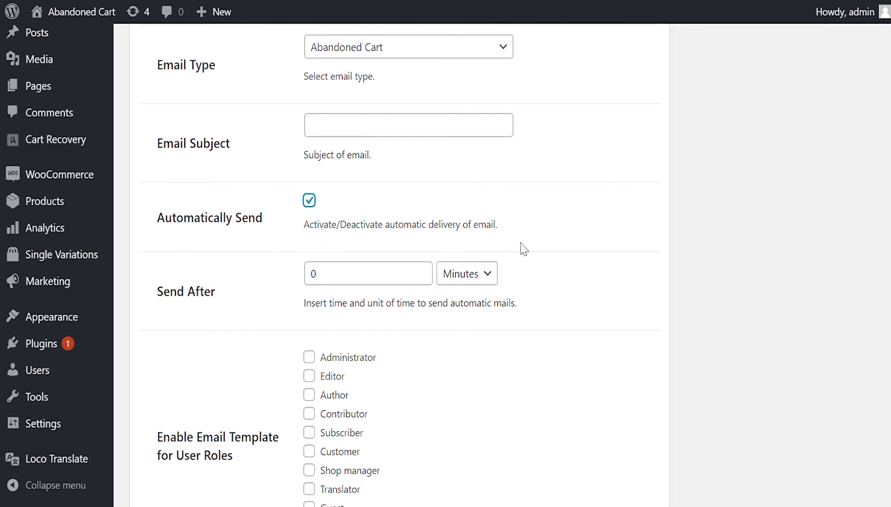
scroll(525, 254, "down", 2)
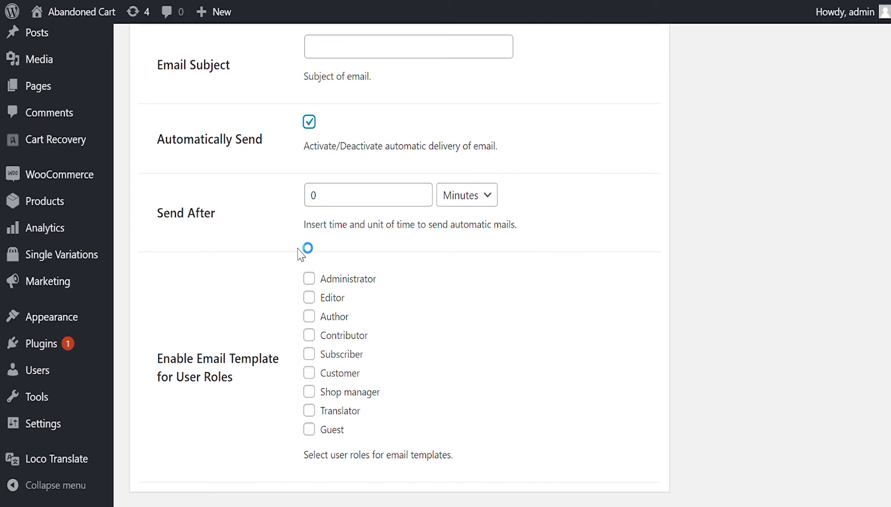
double_click(326, 205)
type("1")
left_click(470, 195)
left_click(462, 251)
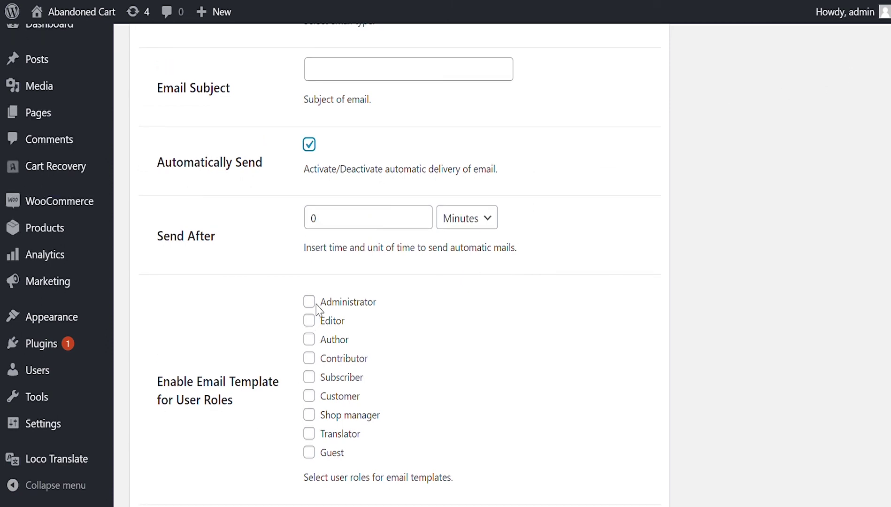
Step: Enable the template for the Administrator, Editor, Author and Shop manager roles
left_click(311, 306)
left_click(312, 304)
left_click(312, 321)
left_click(309, 340)
left_click(309, 414)
Step: Enable the coupon, enter its value, review the amount-or-percentage type, and set validity to 1 day
scroll(499, 384, "up", 10)
scroll(488, 390, "down", 4)
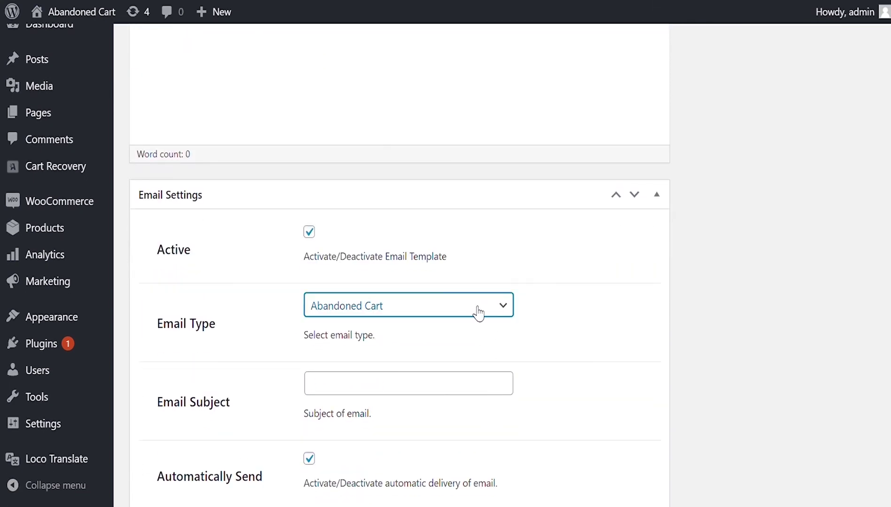
scroll(506, 334, "down", 14)
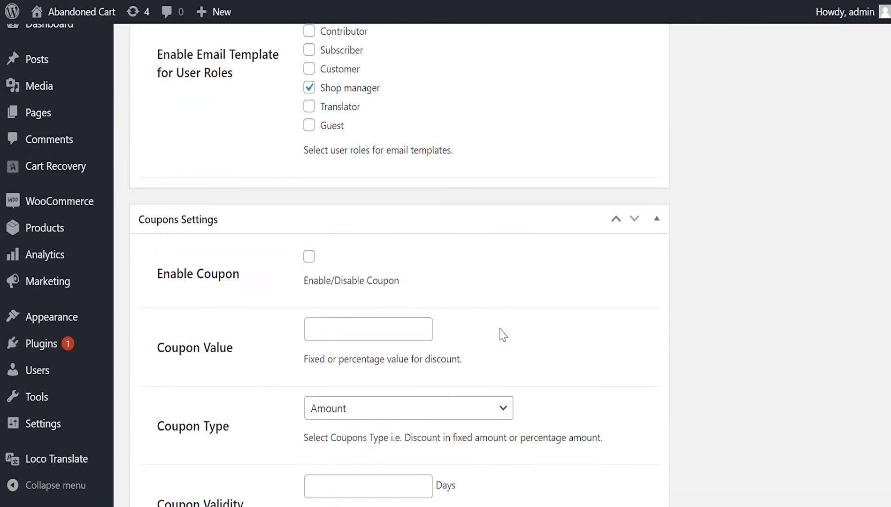
scroll(505, 336, "down", 1)
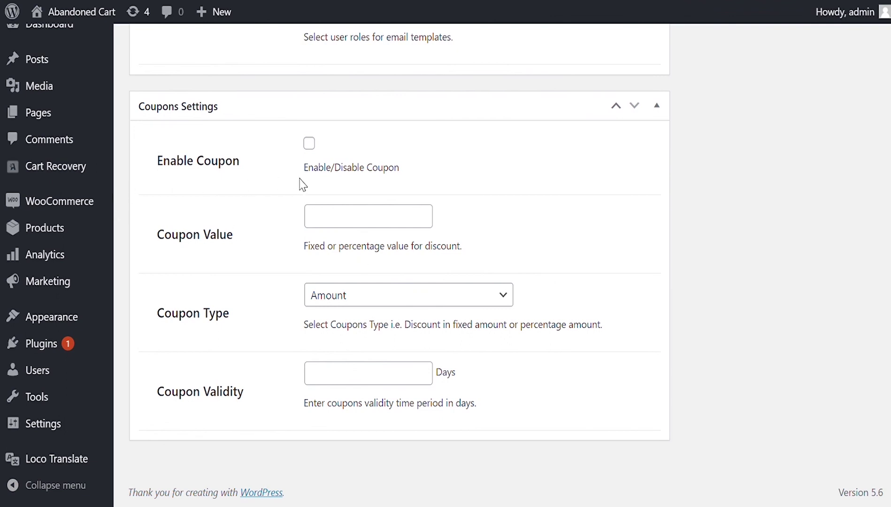
left_click(310, 143)
left_click(351, 222)
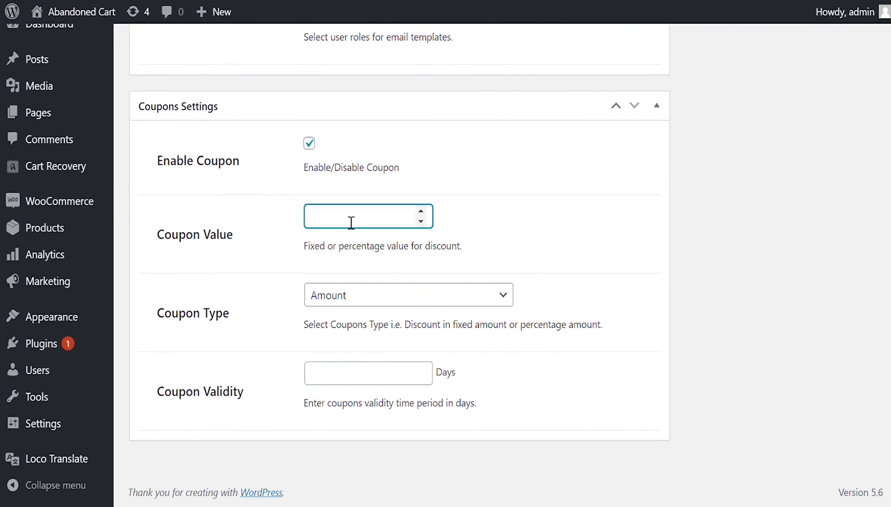
left_click(395, 301)
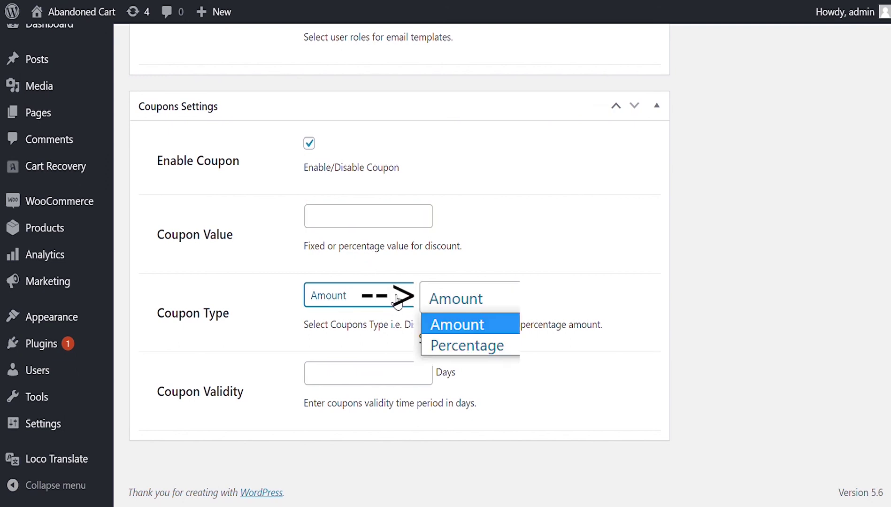
left_click(421, 368)
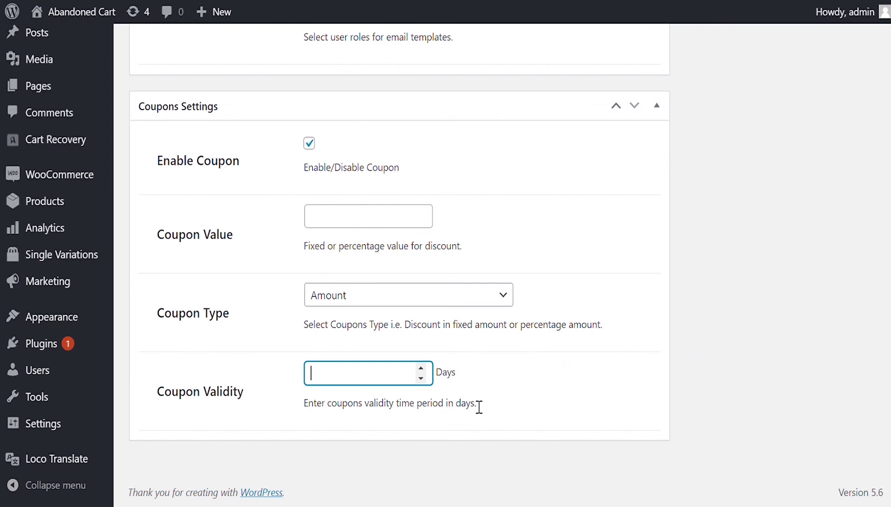
scroll(476, 406, "up", 7)
scroll(475, 405, "up", 15)
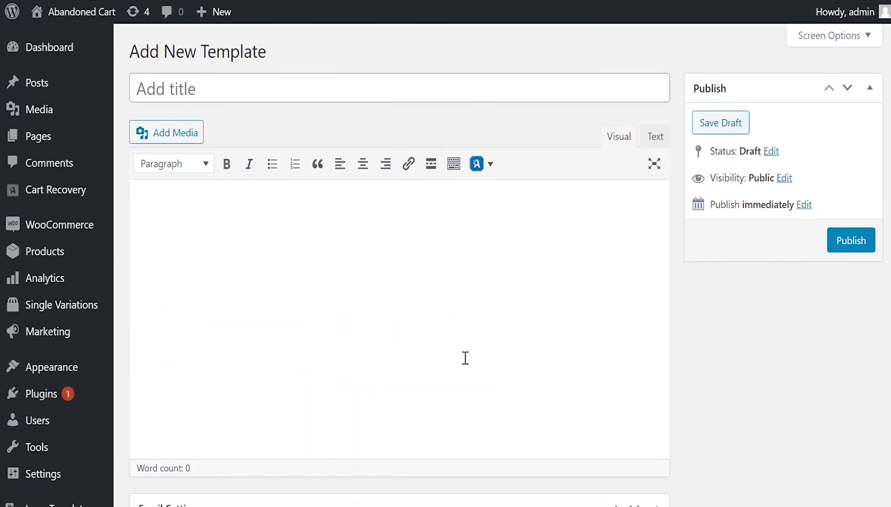
Step: Expand the Abandoned Cart Elements list of cart placeholders
left_click(483, 164)
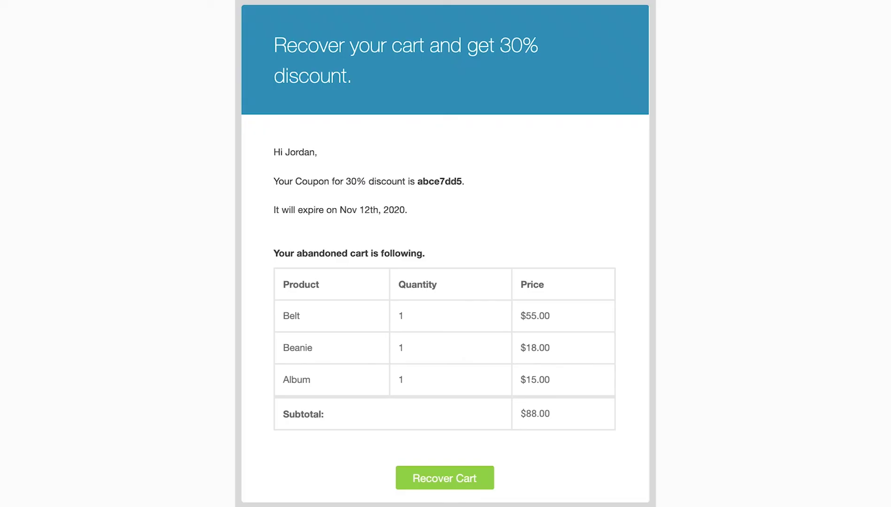